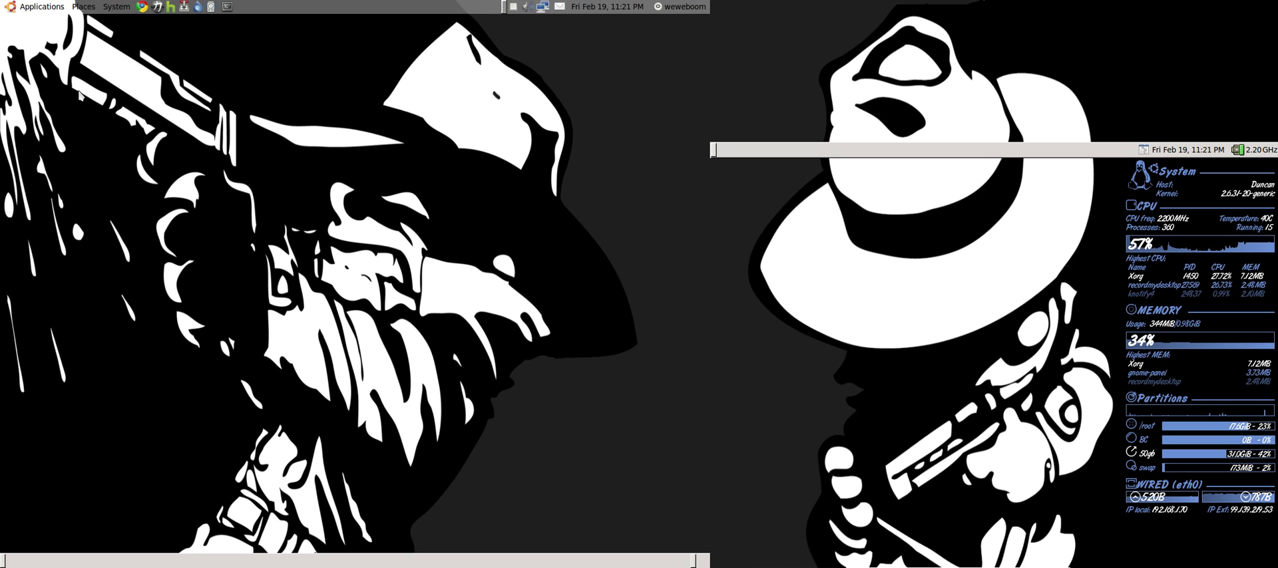
Open the Music folder on the 78 GB filesystem in the file browser.
left_click(86, 6)
left_click(89, 22)
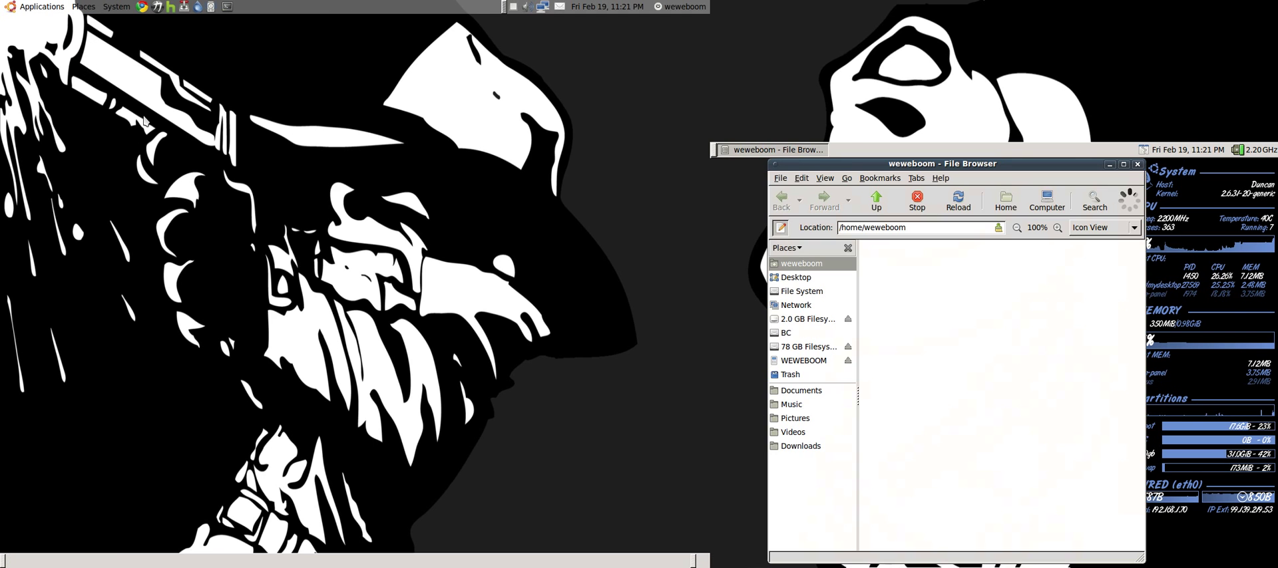
left_click(818, 347)
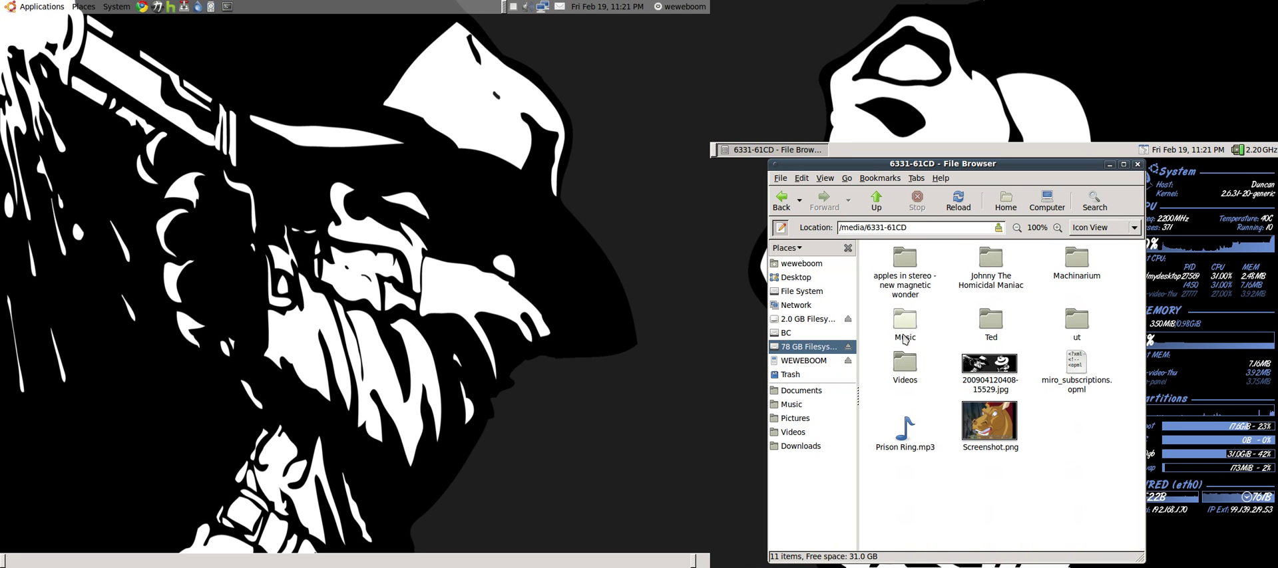
double_click(904, 338)
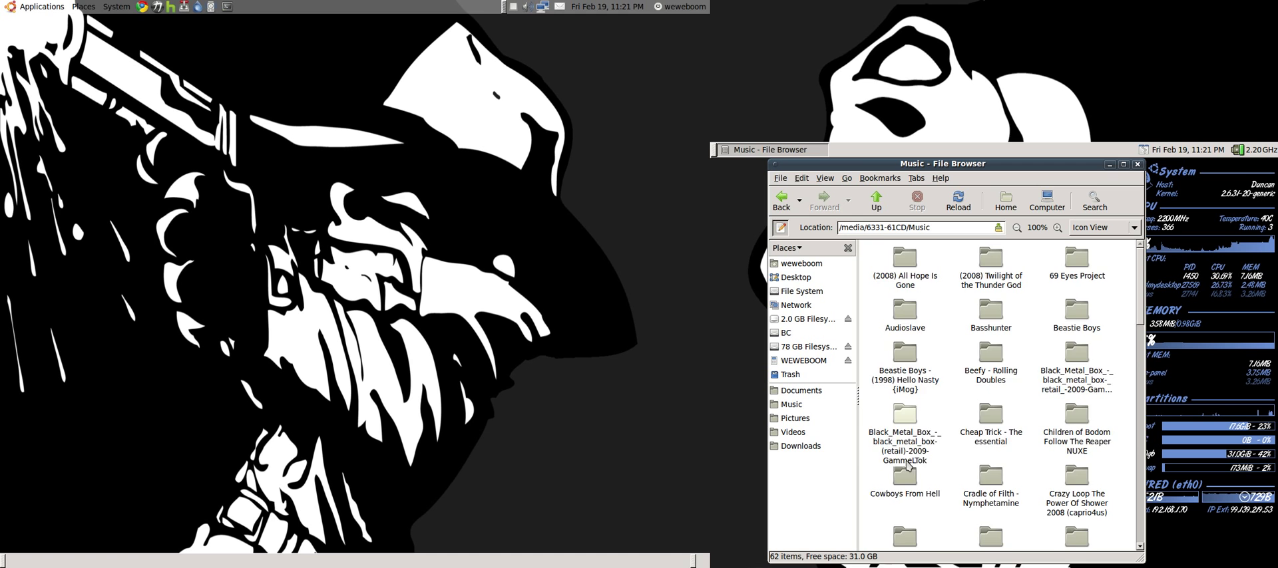
Find the Fate of Norns album folder among the music folders and open it.
scroll(969, 452, "down", 3)
scroll(971, 454, "down", 6)
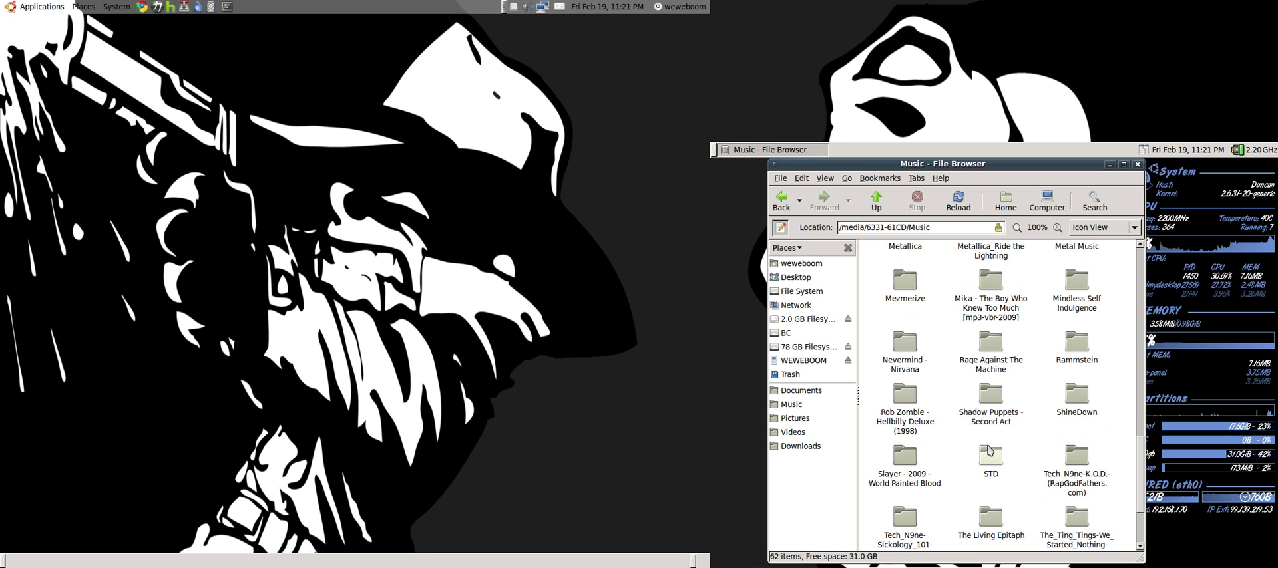
scroll(984, 456, "up", 5)
scroll(988, 458, "up", 6)
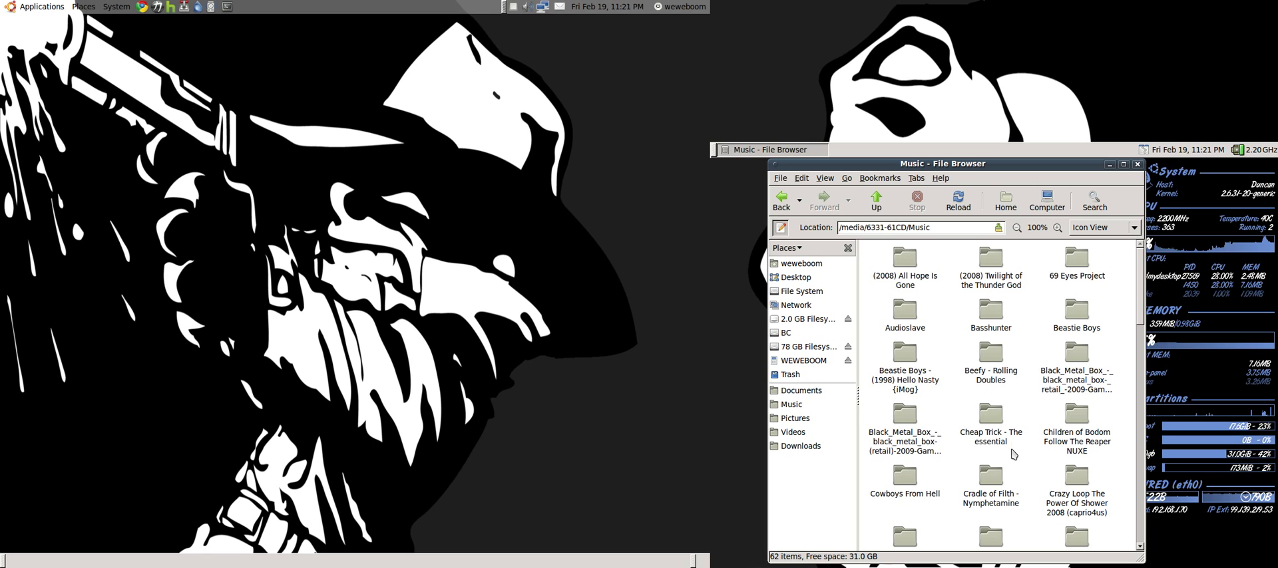
scroll(1005, 419, "down", 5)
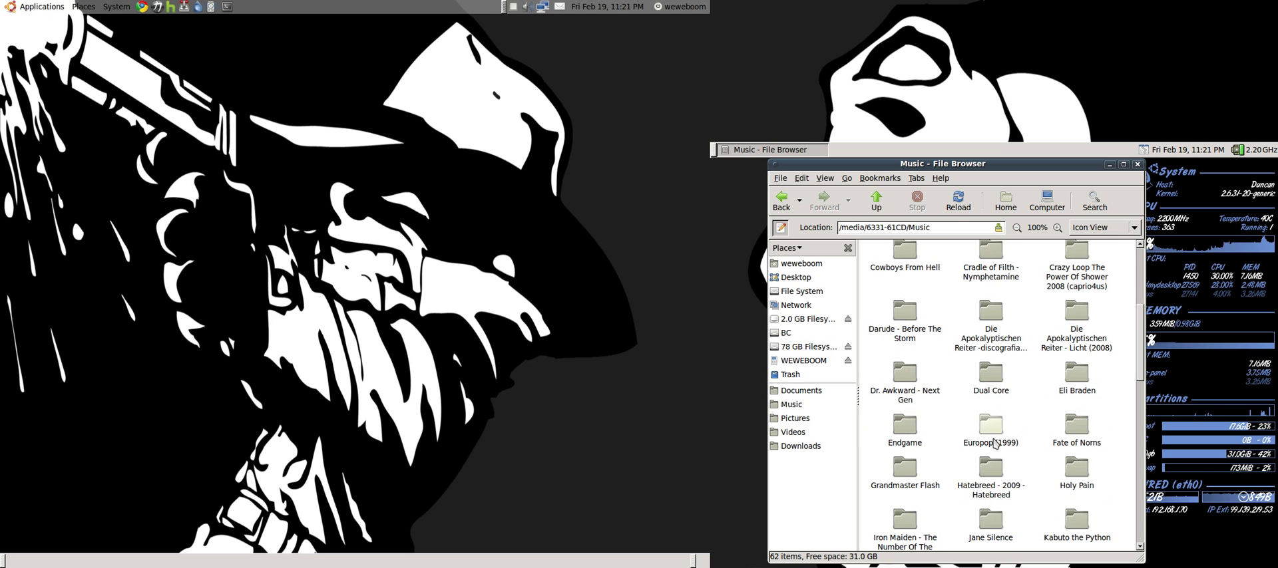
double_click(1077, 431)
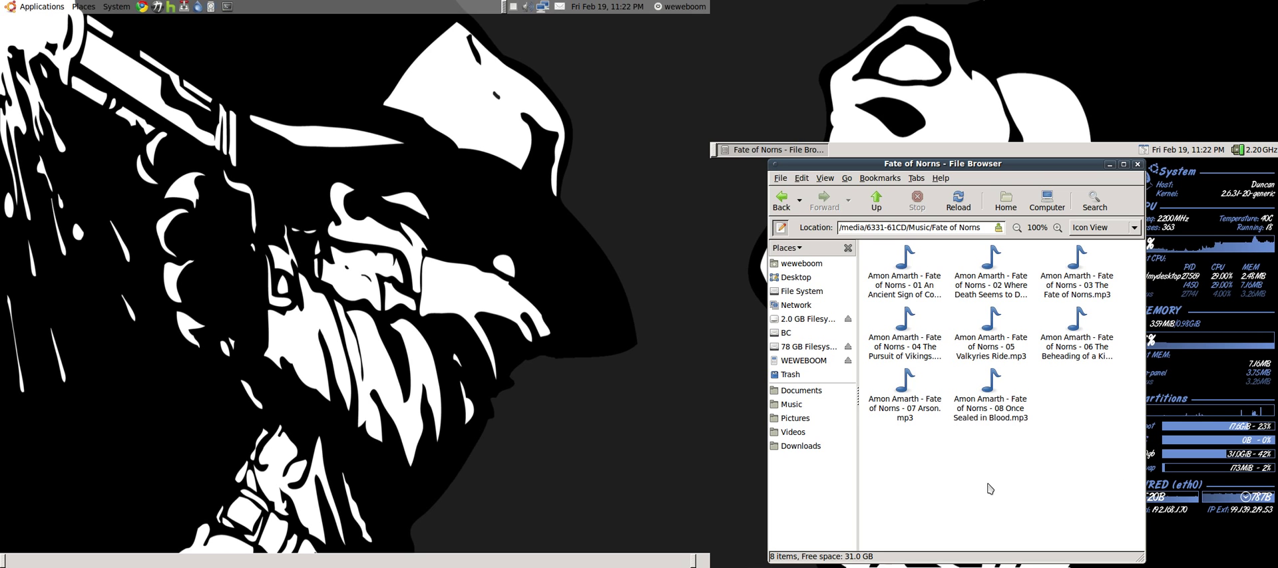
left_click(876, 199)
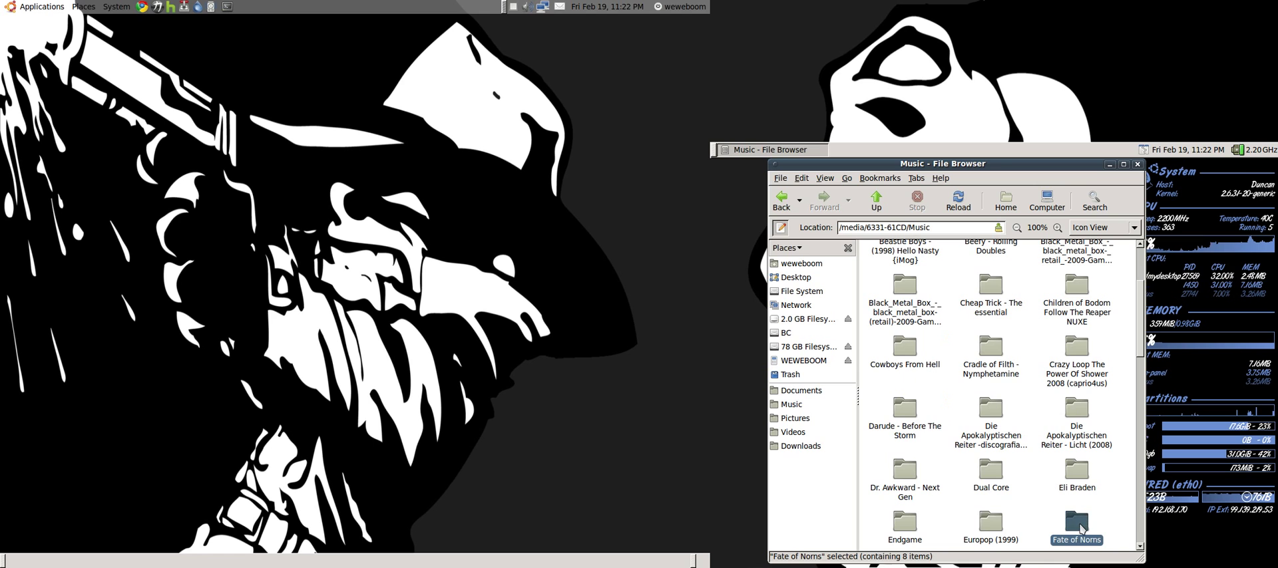
double_click(1080, 529)
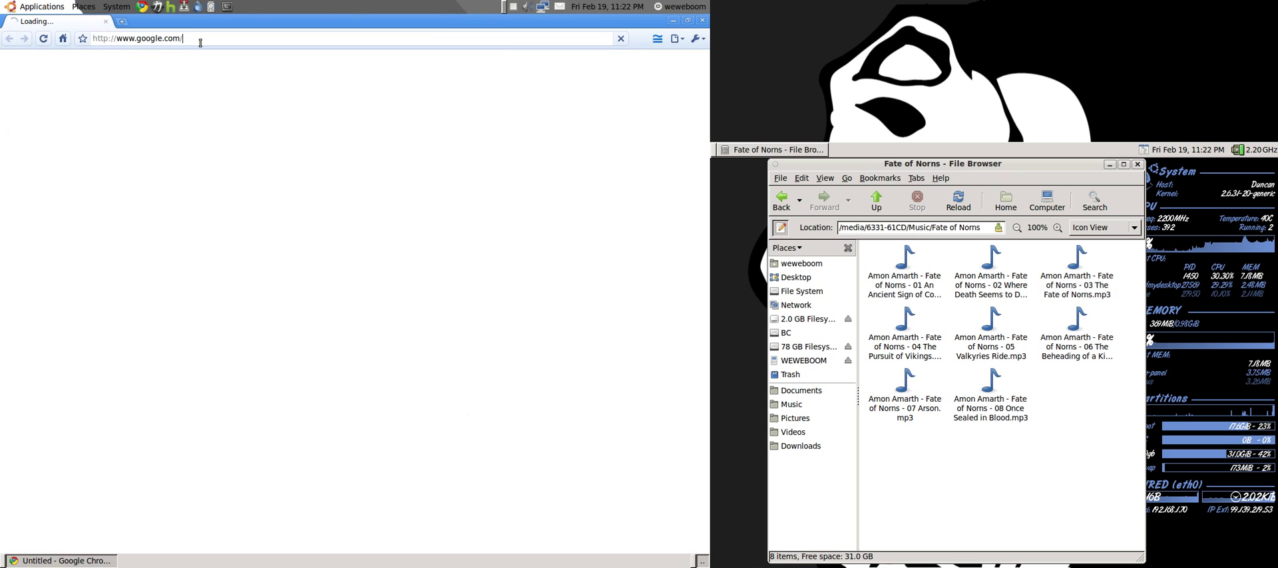
Search Google for "Amon Amarth Fate of Norms" and switch to the image results.
left_click(194, 41)
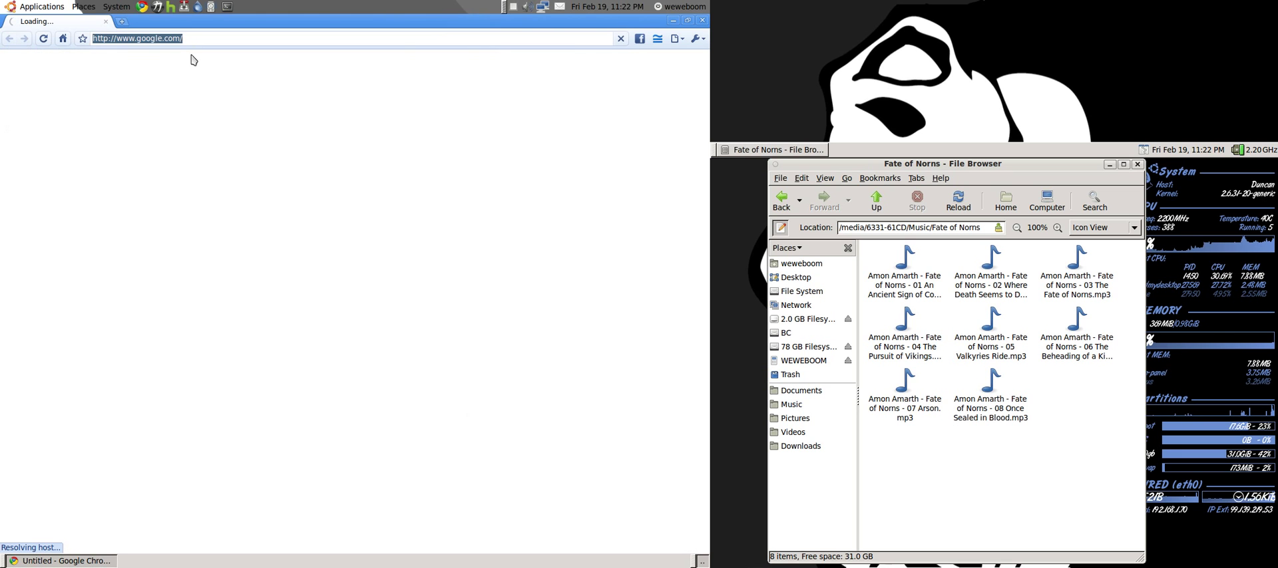
type("Amon Amarth F")
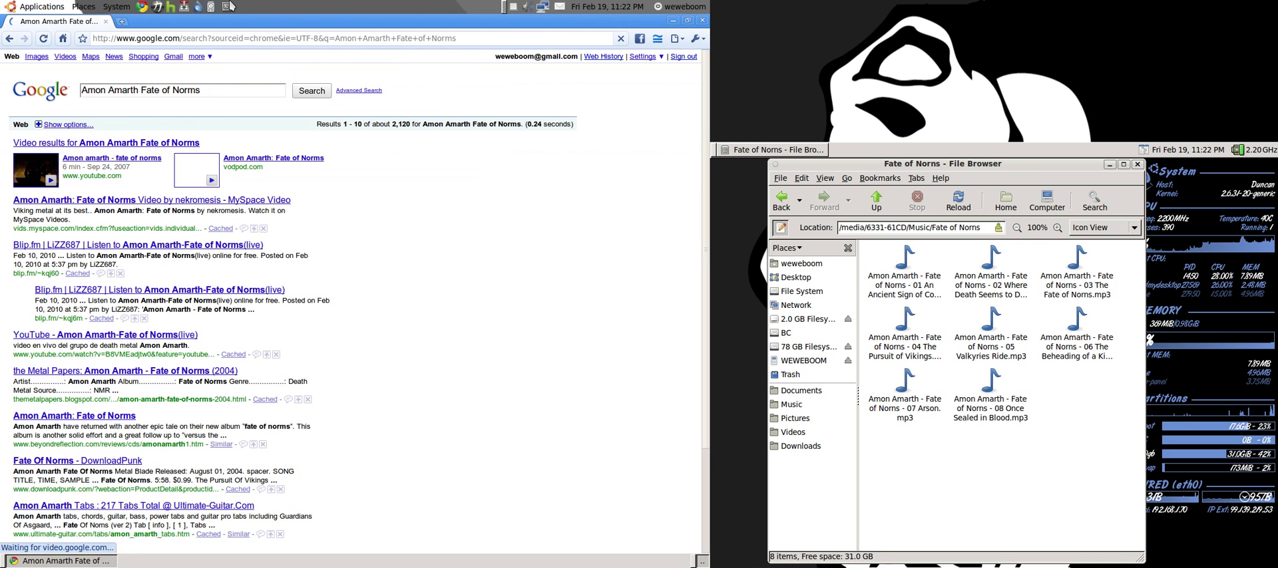
left_click(36, 56)
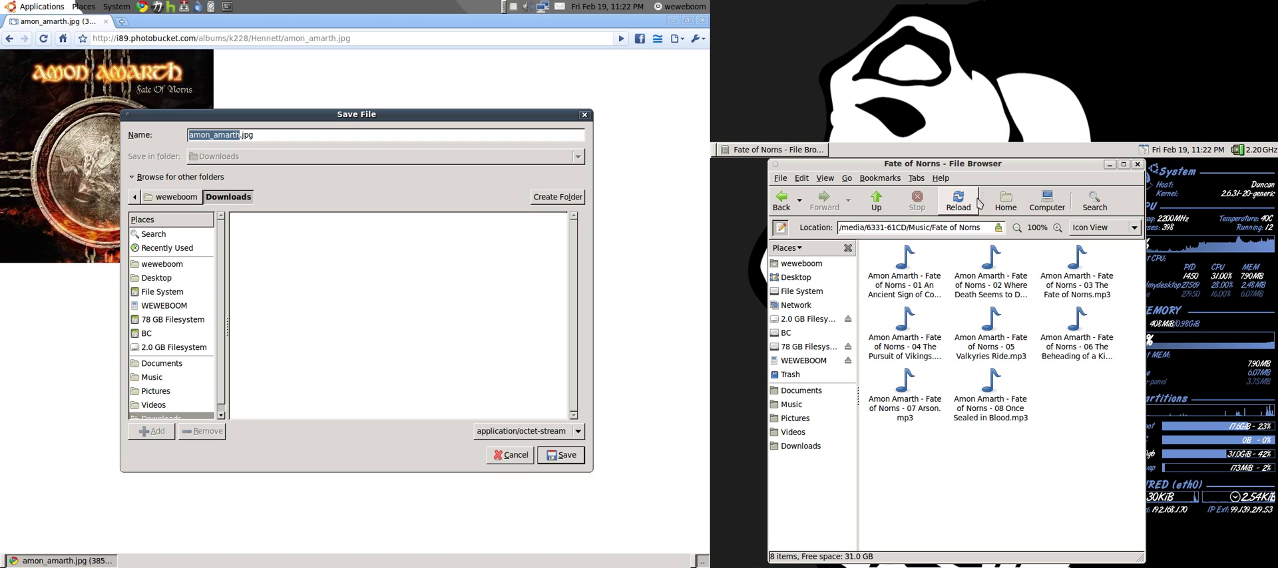
Save the cover image amon_amarth.jpg into the Music/Fate of Norns folder on the 78 GB filesystem.
double_click(921, 228)
left_click(921, 227)
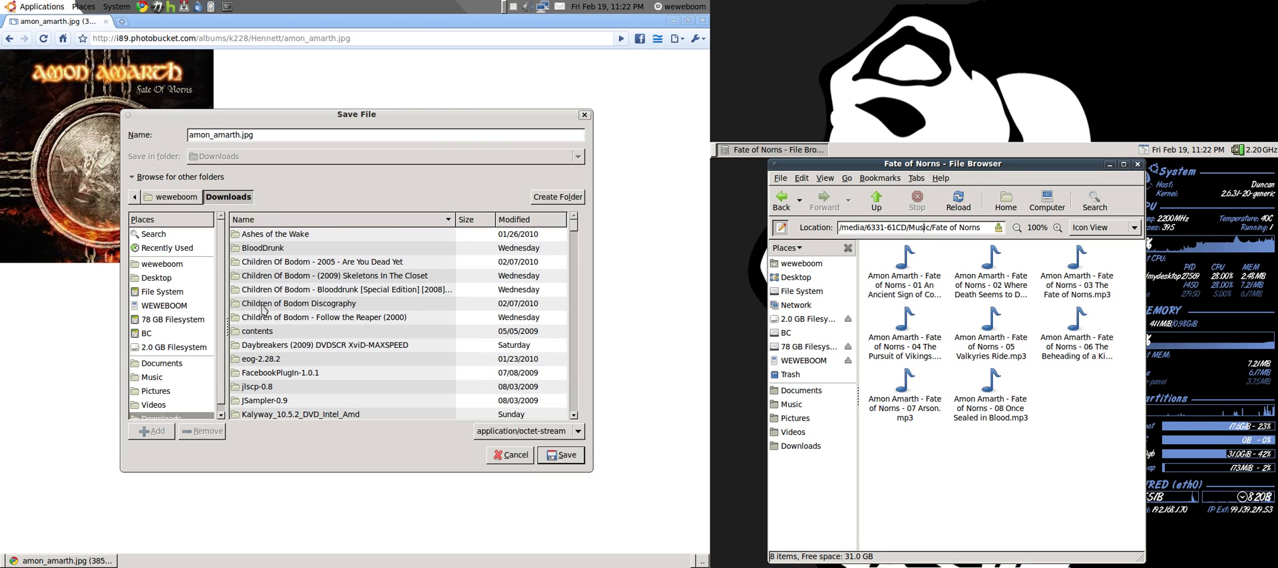
scroll(270, 315, "down", 1)
left_click(166, 320)
double_click(270, 304)
scroll(269, 302, "down", 6)
left_click(278, 365)
double_click(278, 366)
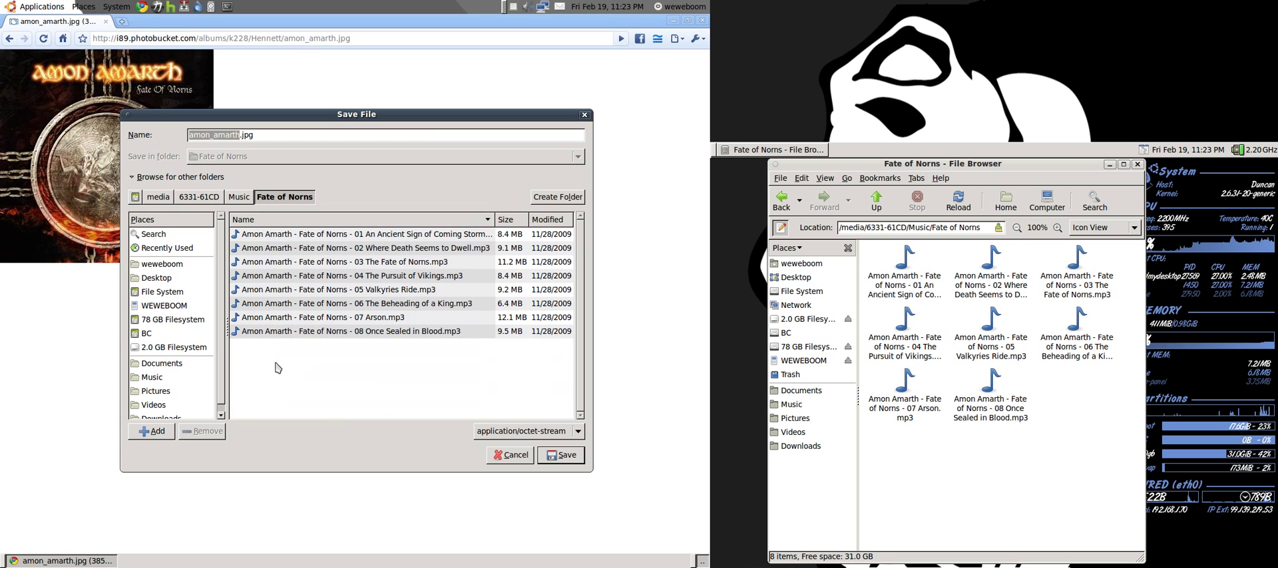
left_click(561, 456)
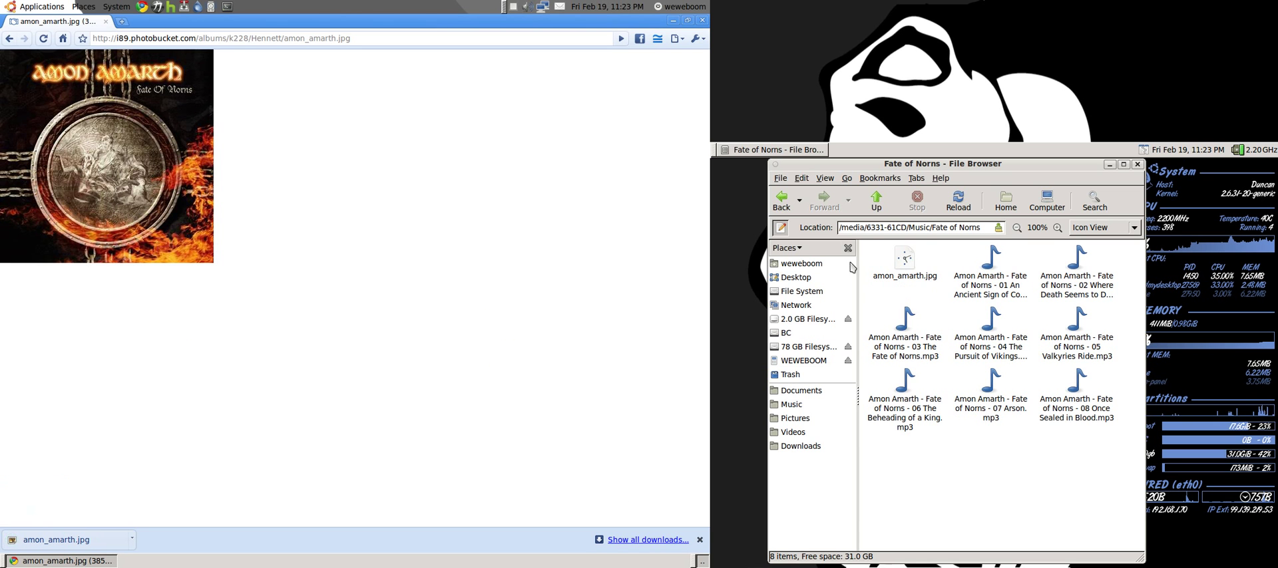
Rename amon_amarth.jpg in the album folder as cover.jpg.
right_click(893, 272)
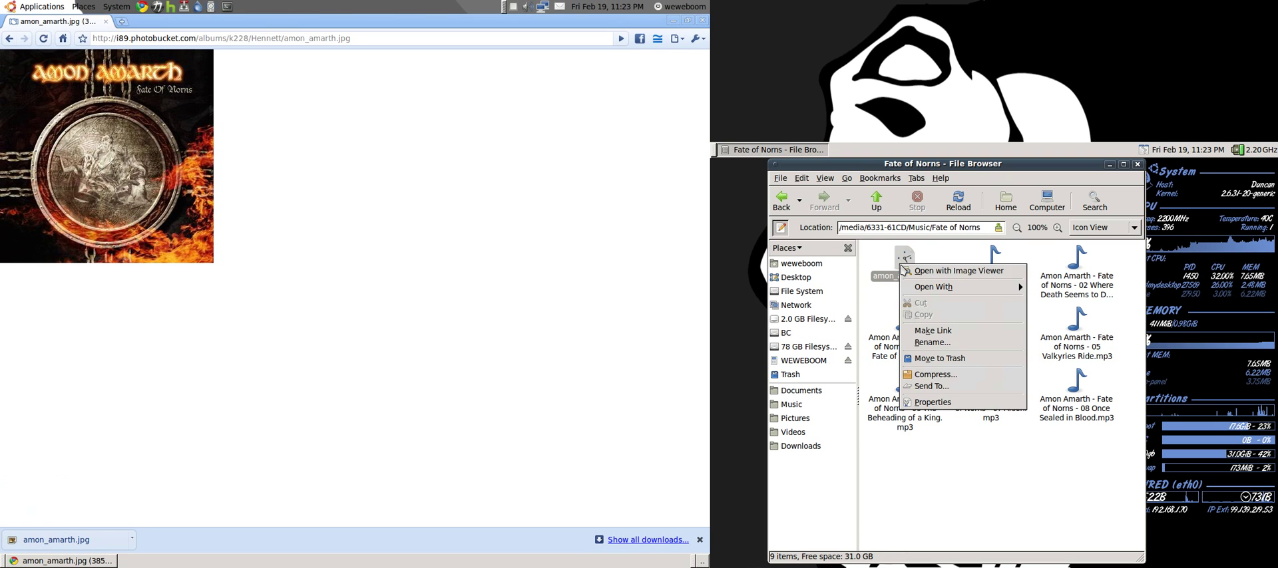
left_click(943, 345)
type("cover.jpg")
key("Return")
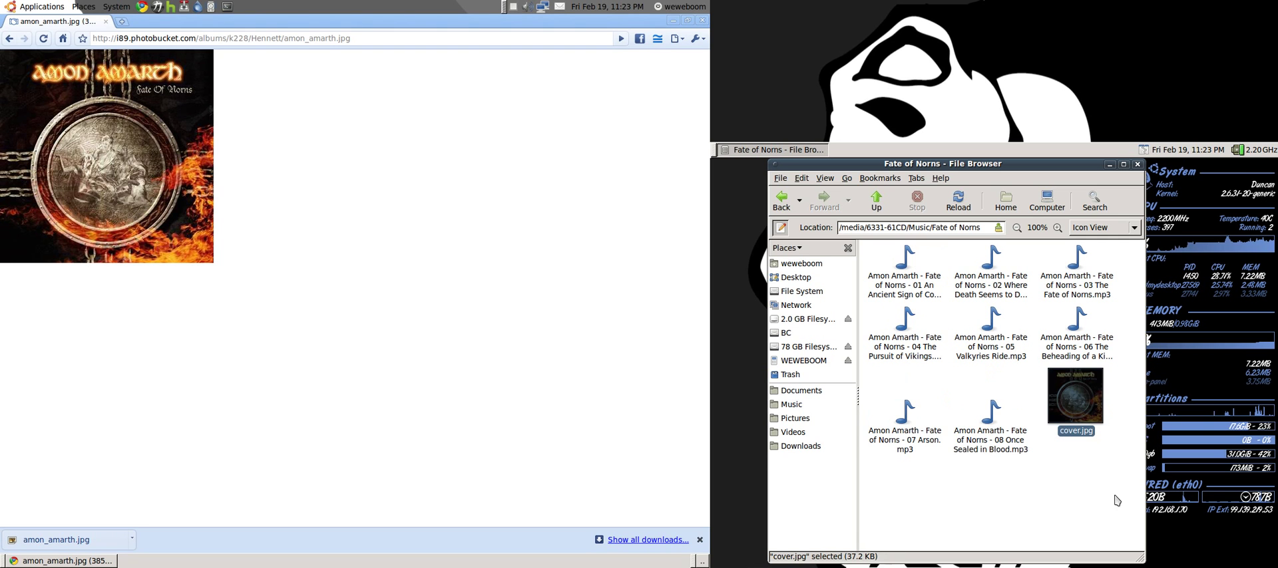
left_click(1118, 501)
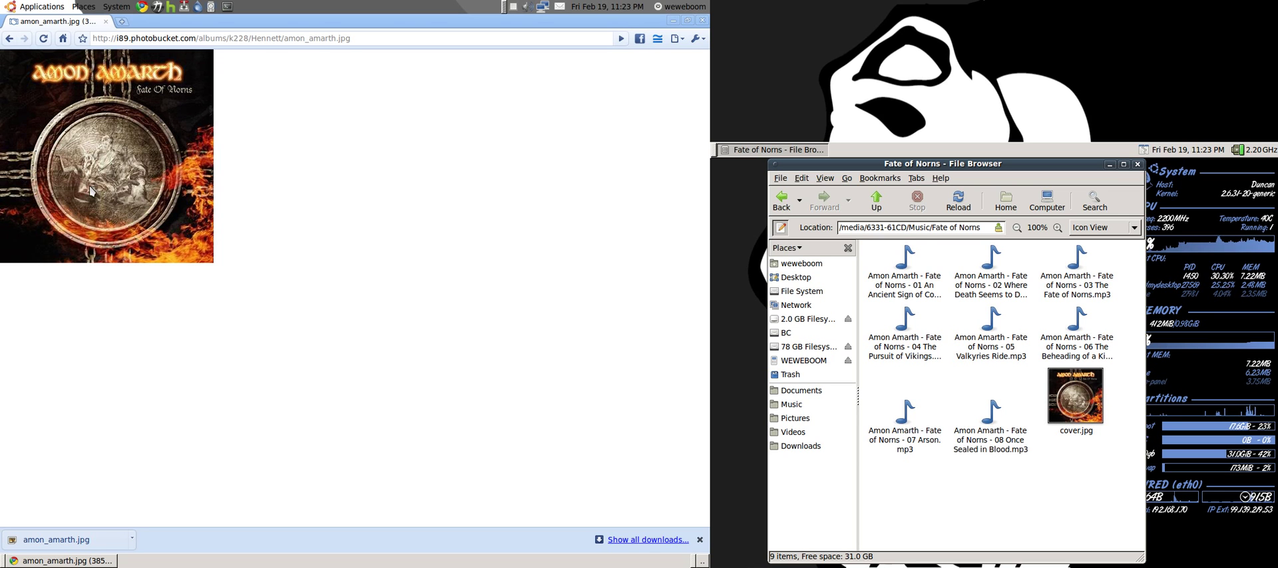
Close the web browser, launch the music player and show its Music library.
left_click(702, 20)
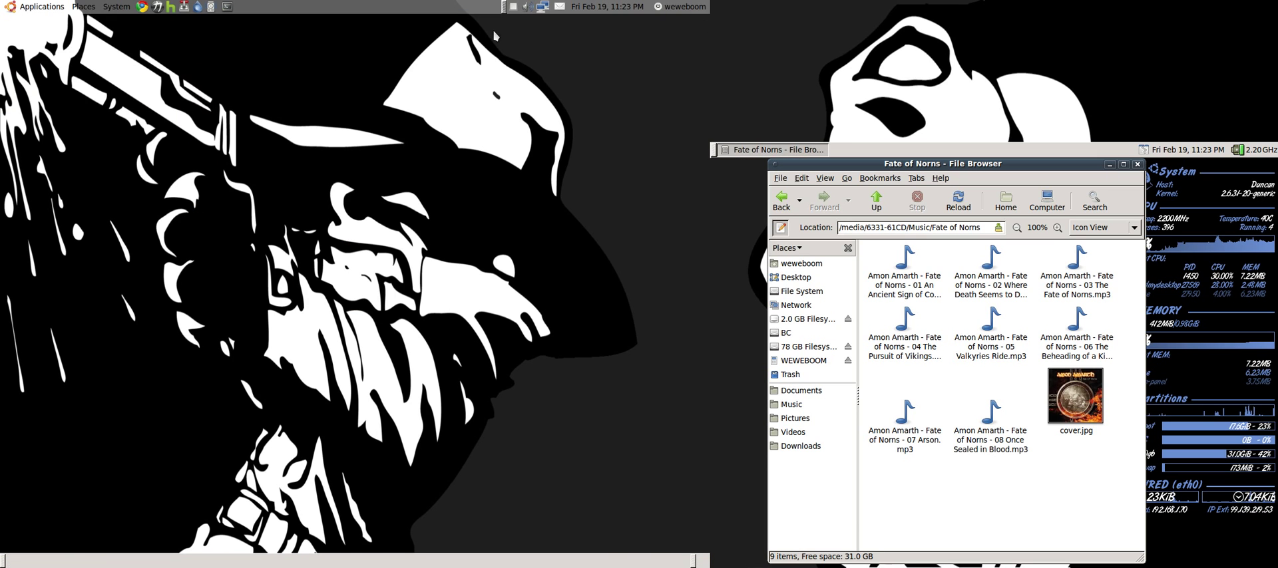
left_click(210, 6)
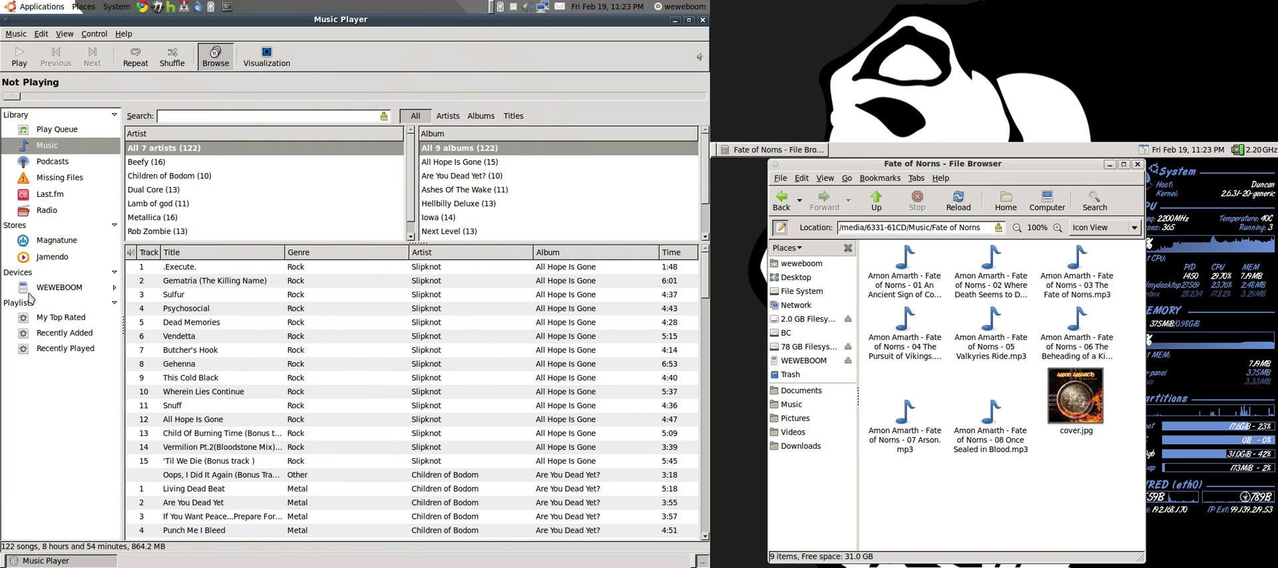
left_click(38, 291)
left_click(47, 145)
Import the Fate of Norns folder from the Music directory into the library.
left_click(16, 34)
left_click(40, 61)
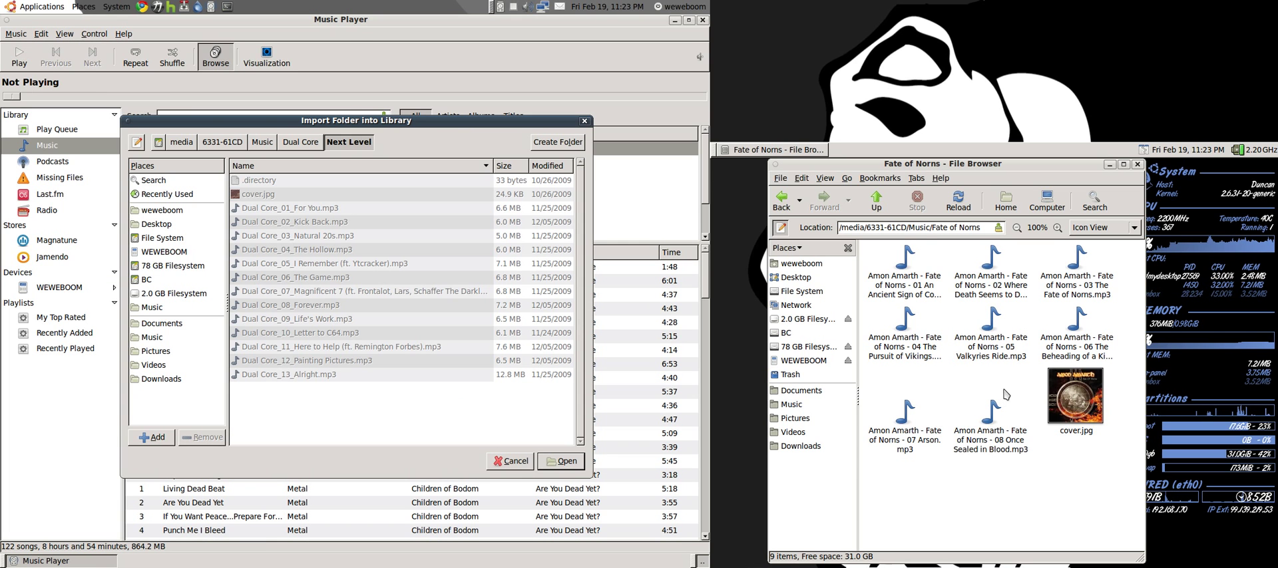
left_click(315, 142)
left_click(262, 142)
scroll(326, 267, "down", 3)
left_click(292, 262)
left_click(556, 461)
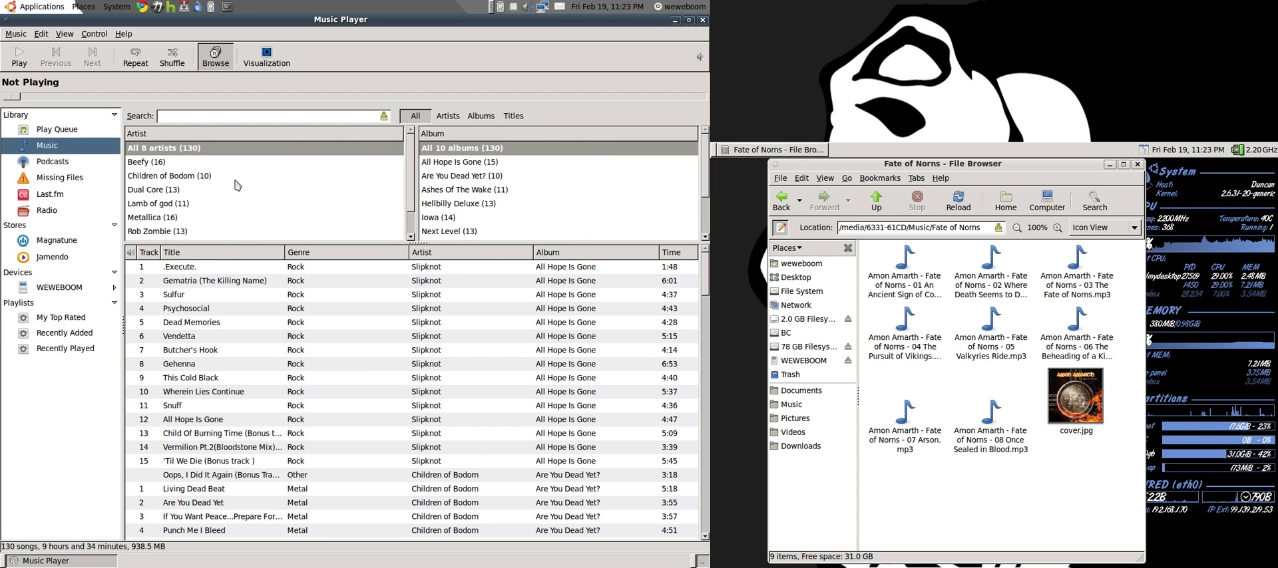
Show the songs of the Unknown artist and play the first imported track.
scroll(229, 186, "down", 1)
scroll(204, 187, "up", 2)
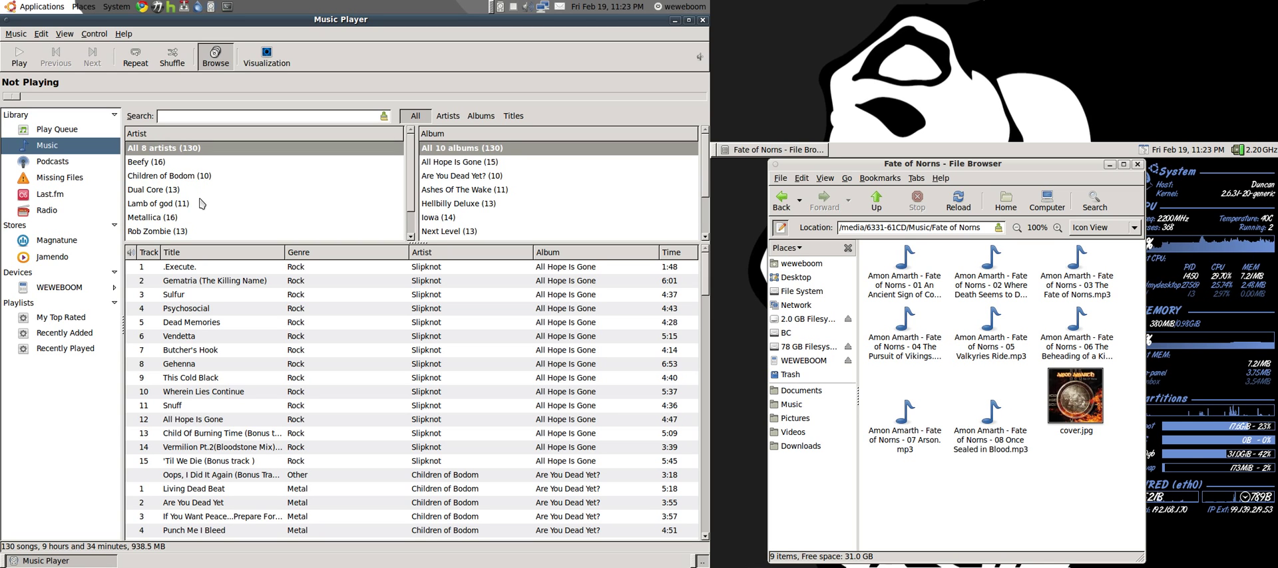
scroll(201, 200, "down", 2)
left_click(168, 234)
double_click(250, 269)
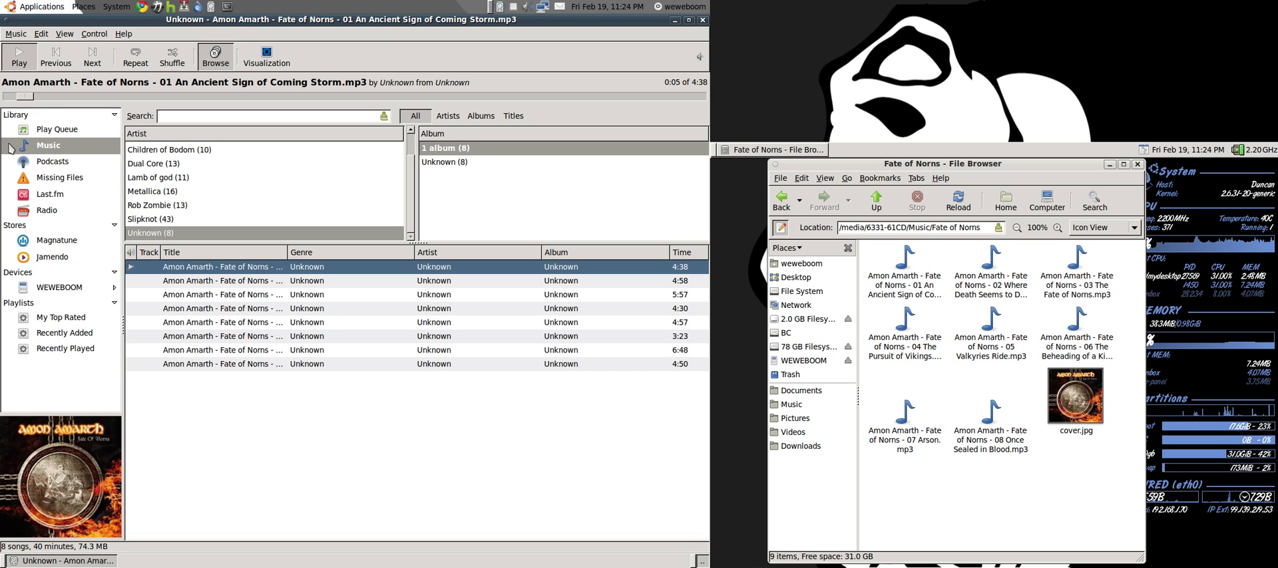
Play tracks 02, 03 and 04 of the imported album to check their cover art, then pause playback.
left_click(14, 58)
double_click(239, 281)
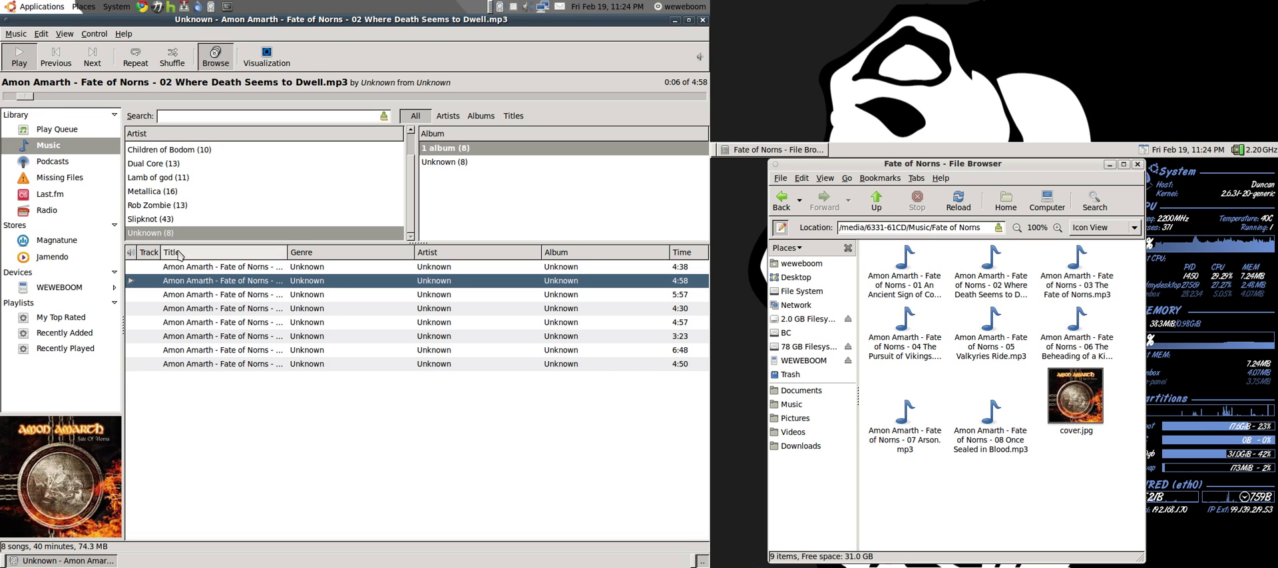
double_click(218, 295)
double_click(222, 310)
left_click(19, 60)
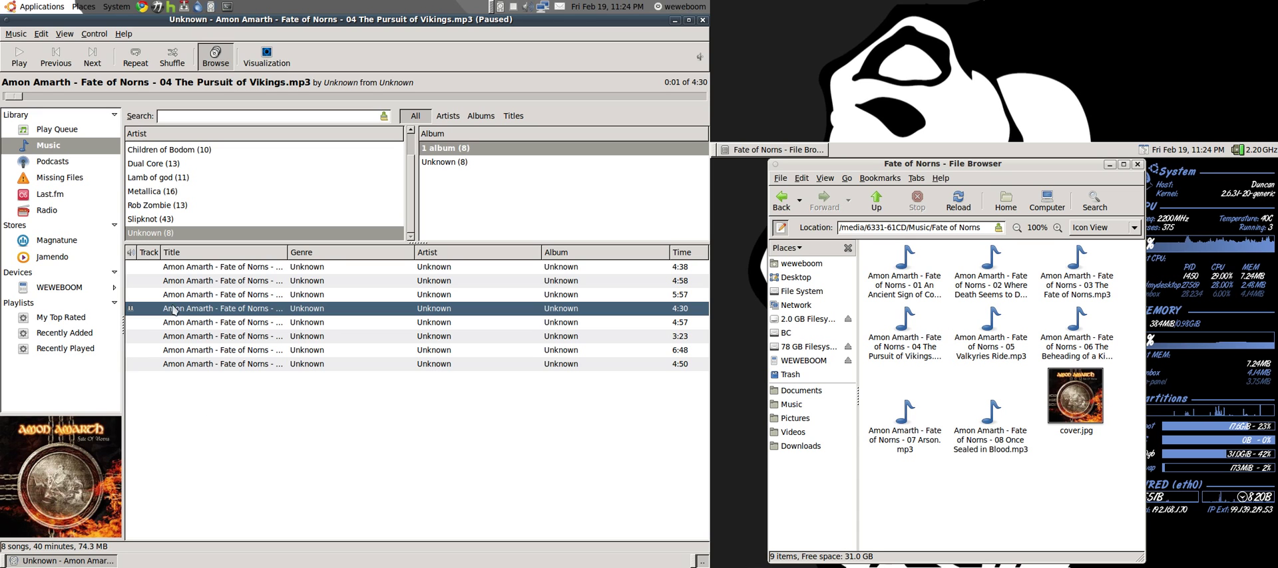
Set the artist of track 01, An Ancient Sign of Coming Storm, to Amon Amarth.
left_click(226, 270)
right_click(226, 270)
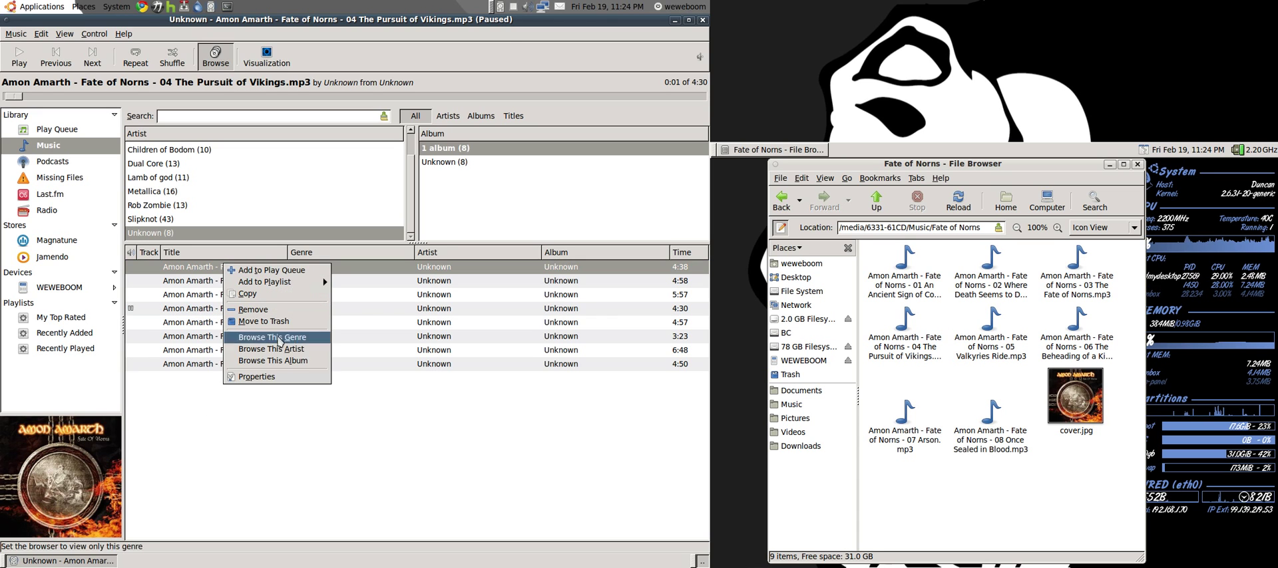
left_click(287, 377)
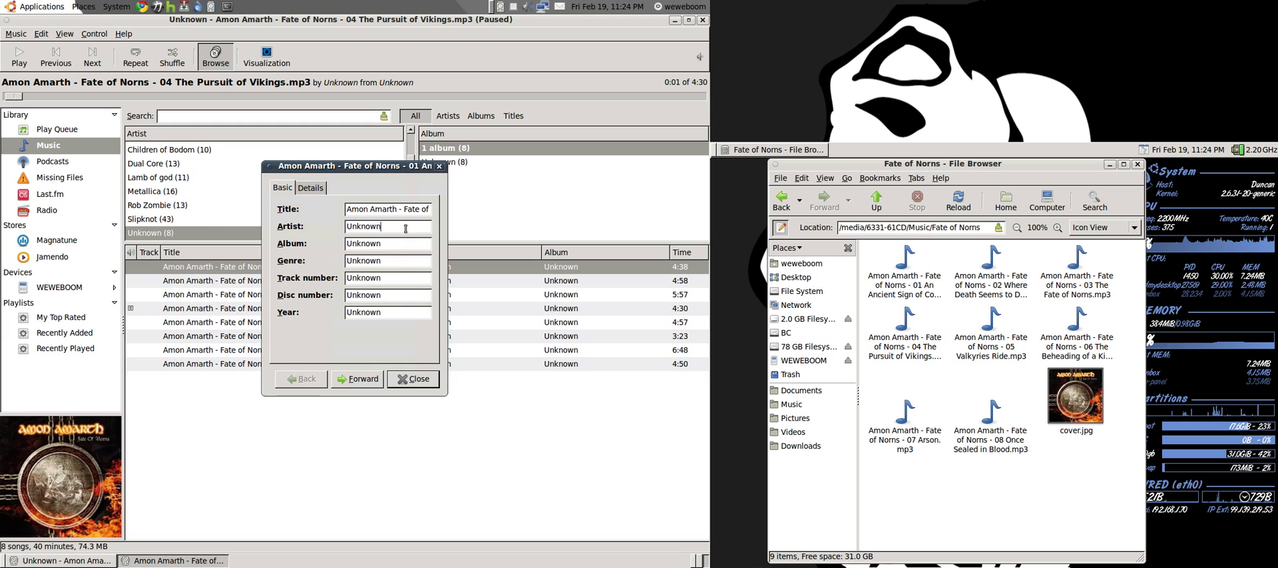
key("Tab")
type("Amon")
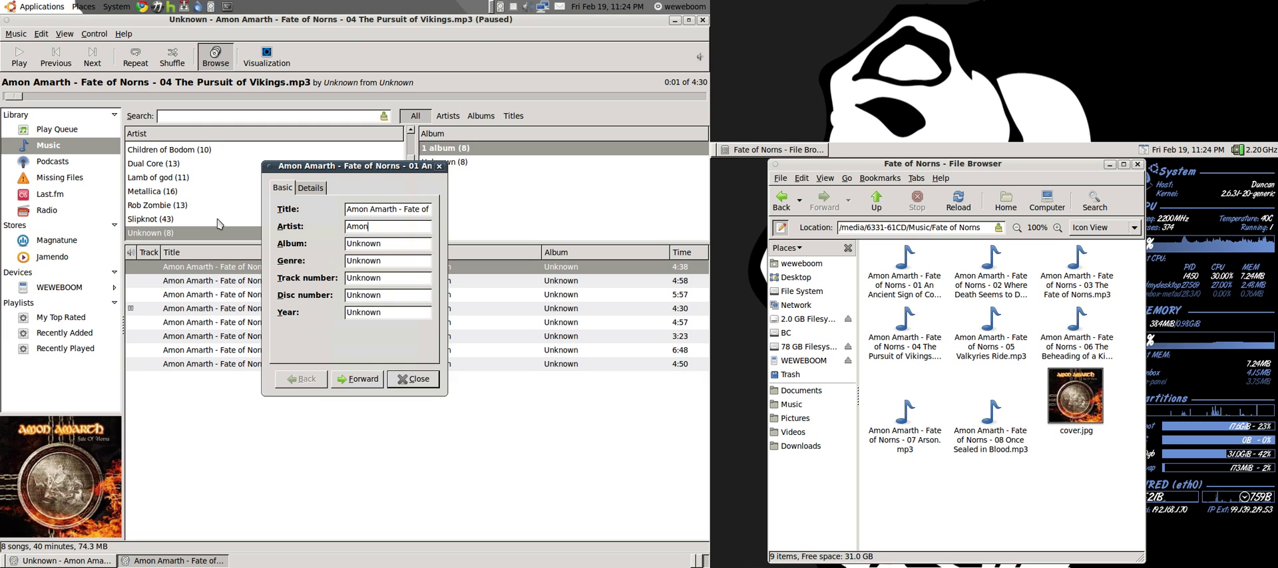
type(" Amarth")
key("Return")
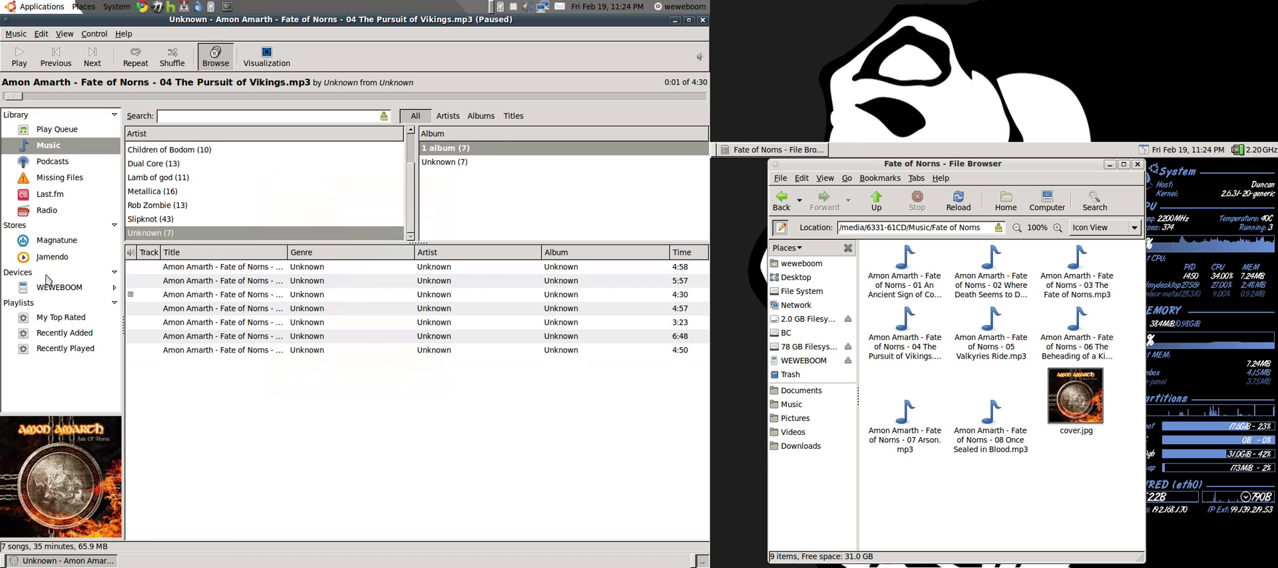
Check the properties of 02 Ride the Lightning.mp3 on the WEWEBOOM device and close them.
left_click(53, 288)
right_click(231, 370)
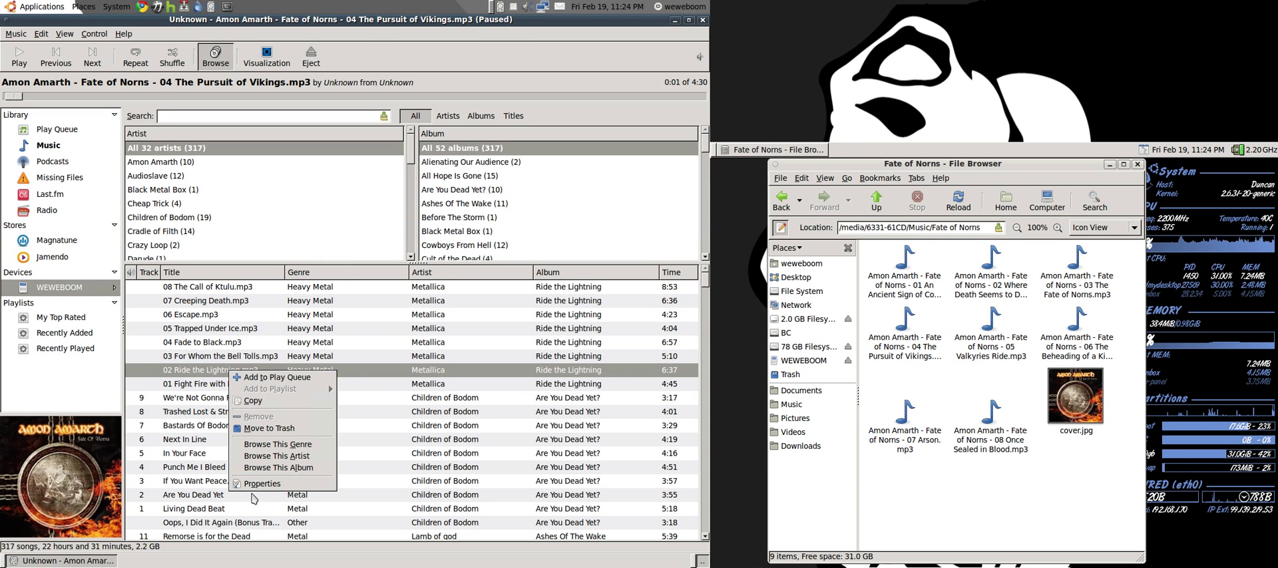
left_click(251, 485)
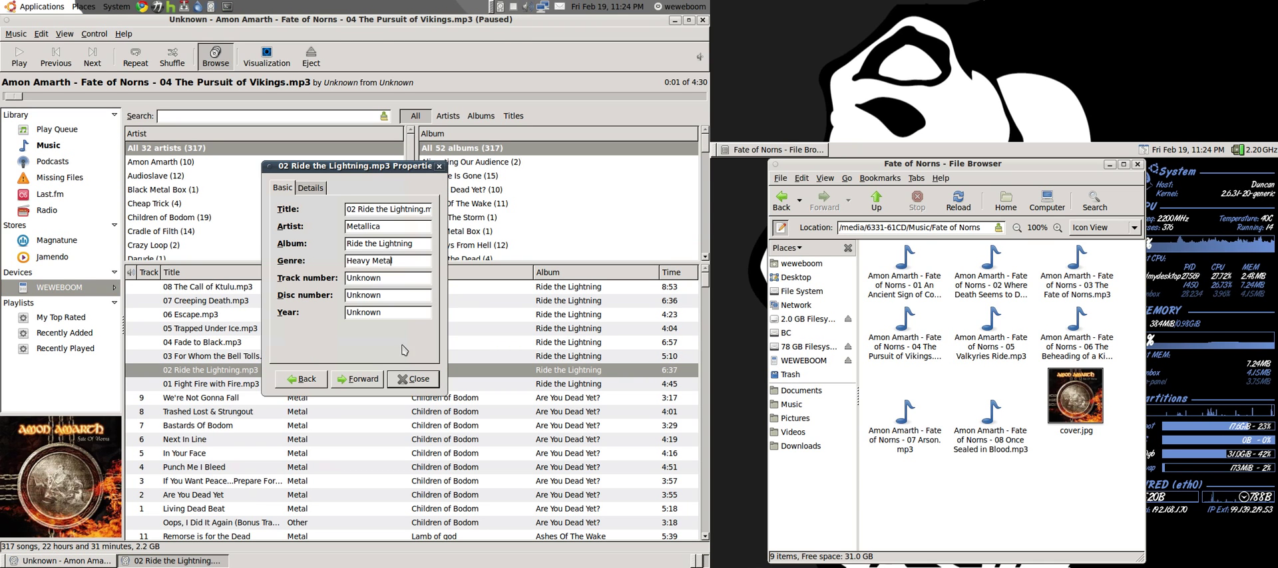
left_click(407, 379)
Set the artist to Amon Amarth, album to Fate of Norms and genre to Metal for all remaining Unknown songs at once.
left_click(87, 143)
left_click(244, 268)
left_click(233, 352, "shift")
right_click(223, 338)
left_click(251, 450)
double_click(388, 228)
type("Amon amarth")
key("Tab")
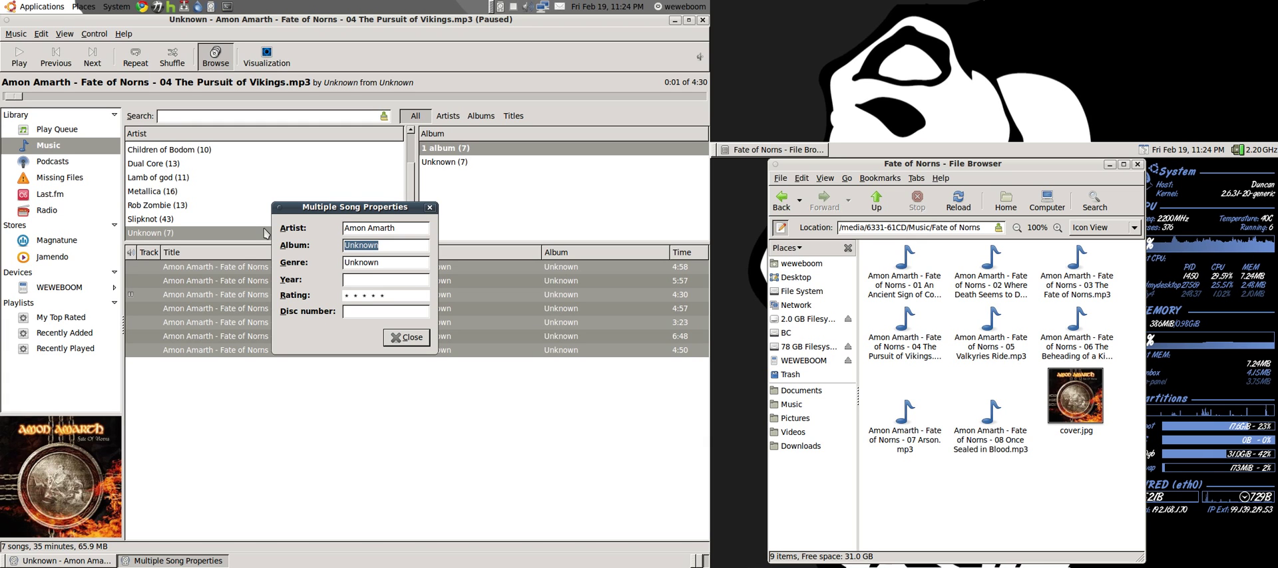
type("Fate of Norms")
key("Tab")
type("MEta")
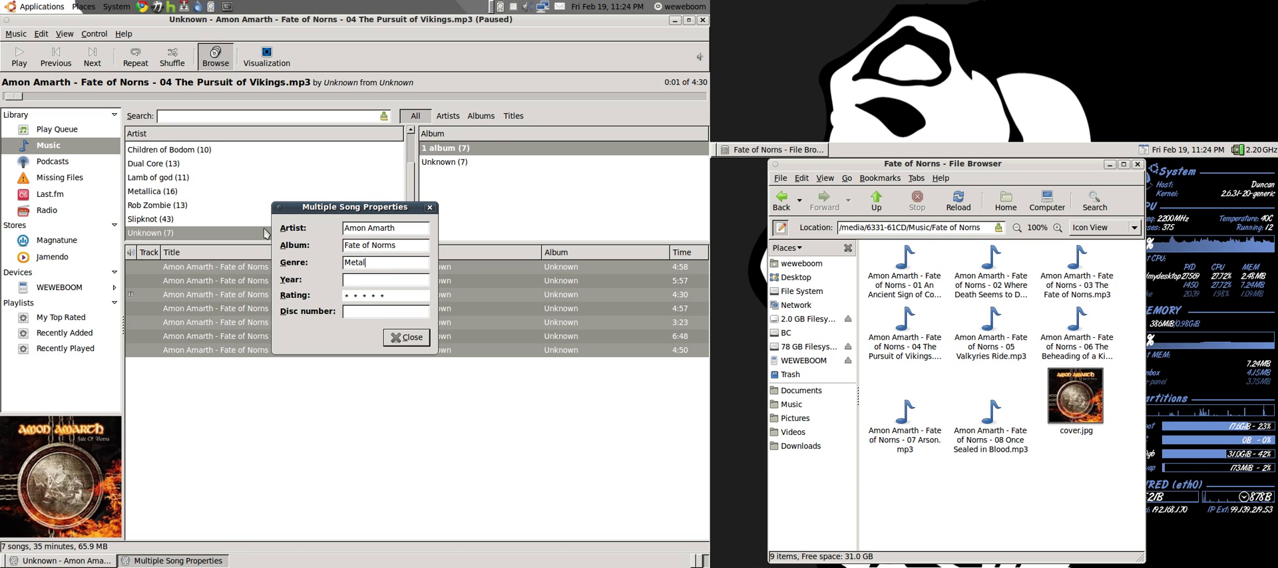
key("Return")
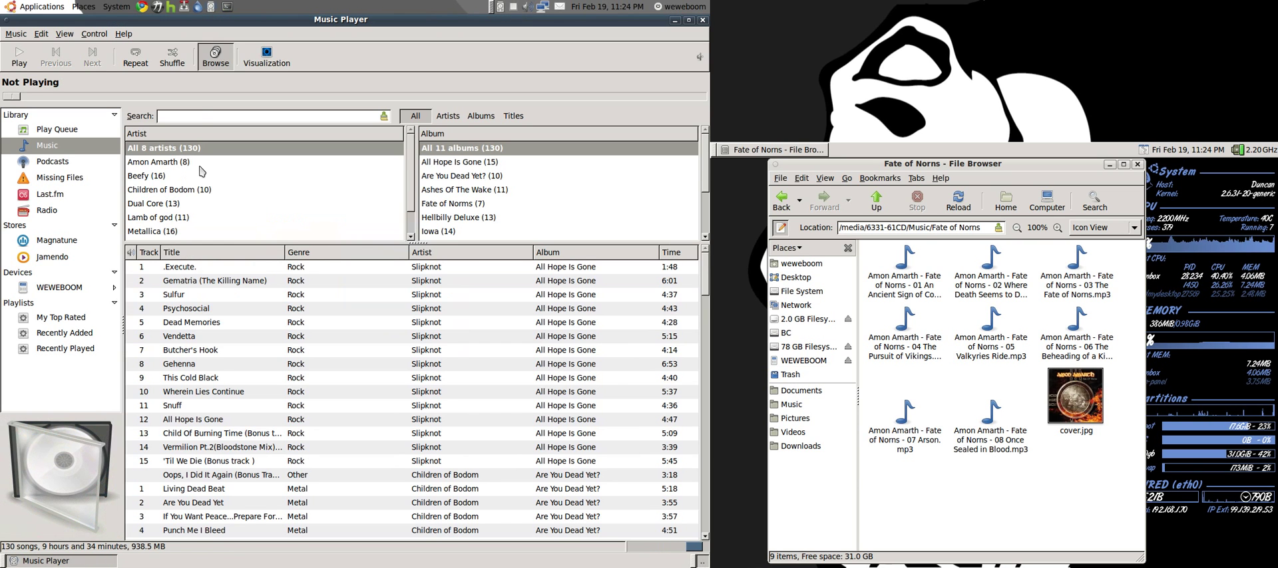
Set the album to Fate of Norms and genre to Metal for Amon Amarth's remaining untagged track, and briefly play it.
left_click(199, 166)
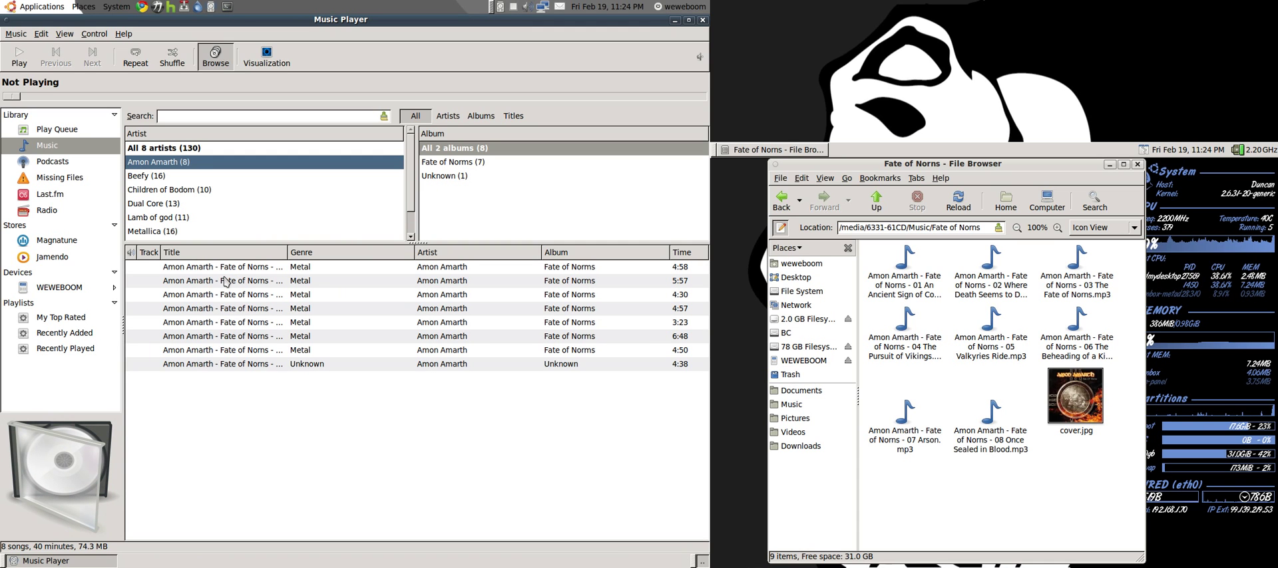
right_click(330, 366)
left_click(388, 485)
double_click(399, 243)
type("Fate of MNorms")
key("Tab")
type("Metal")
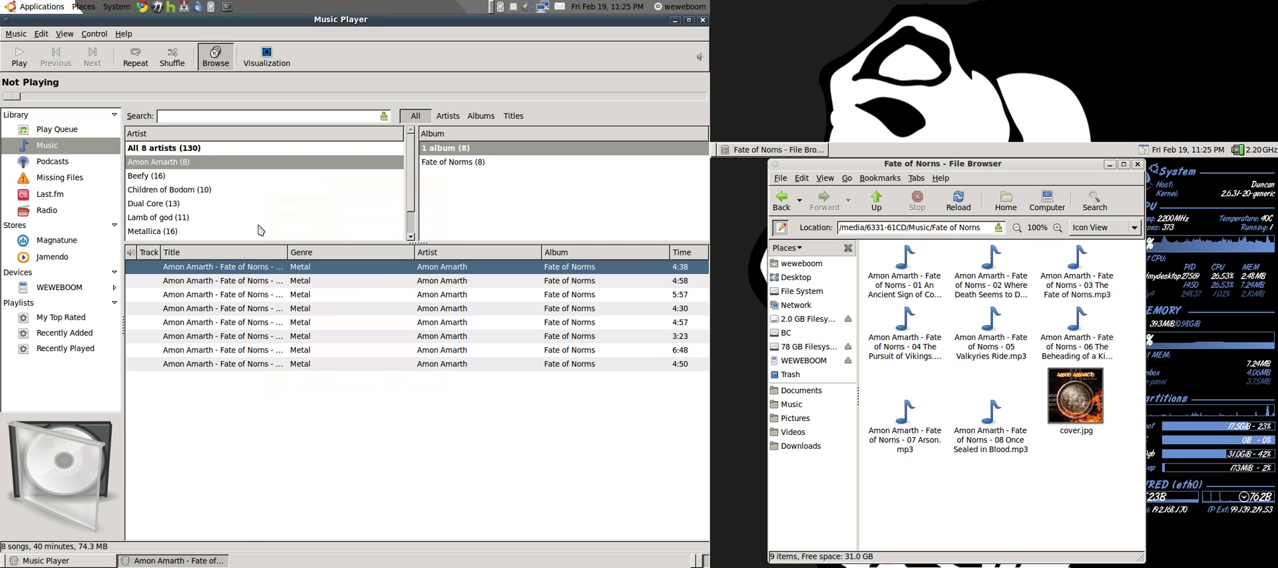
key("Return")
double_click(205, 268)
left_click(18, 60)
Select all eight Amon Amarth tracks in the song list.
left_click(258, 363)
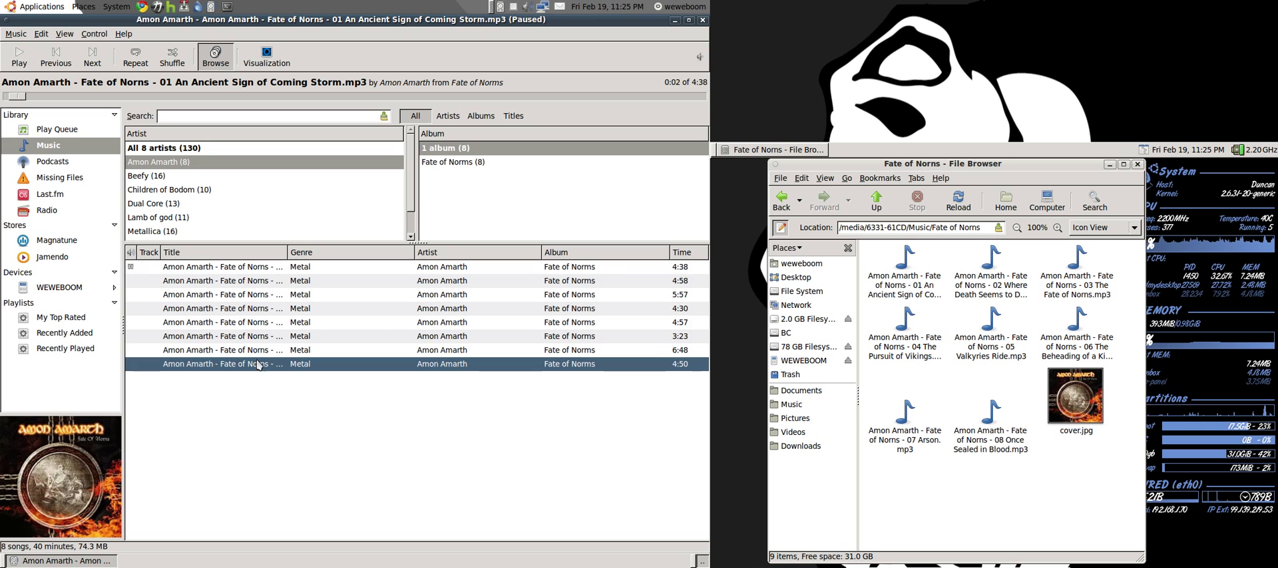
left_click(211, 269, "shift")
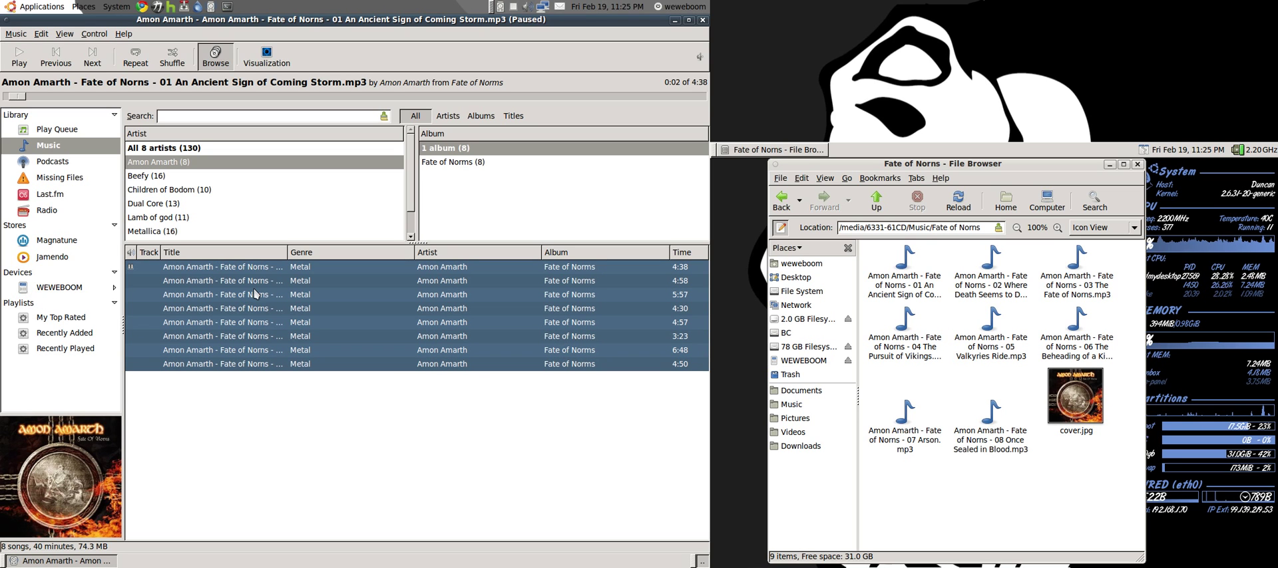